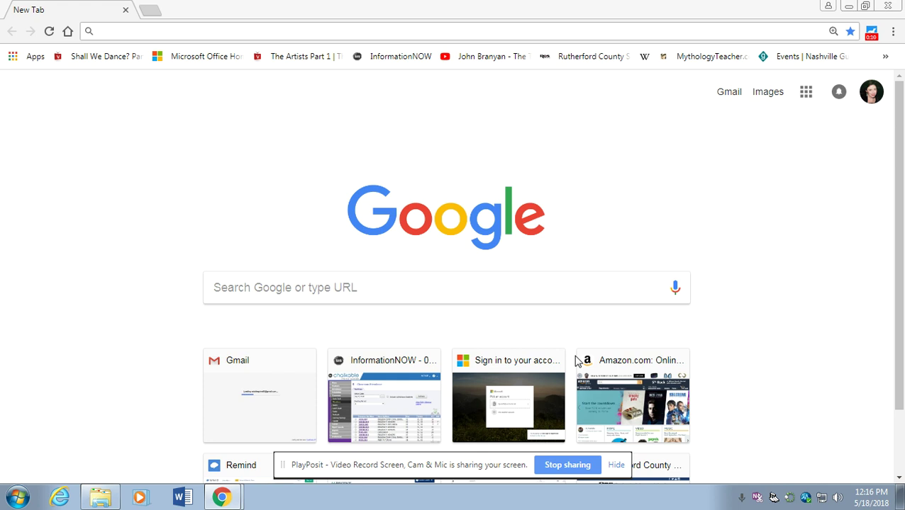
Sign in to Office 365 with the school account using the Office Home bookmark
click(206, 57)
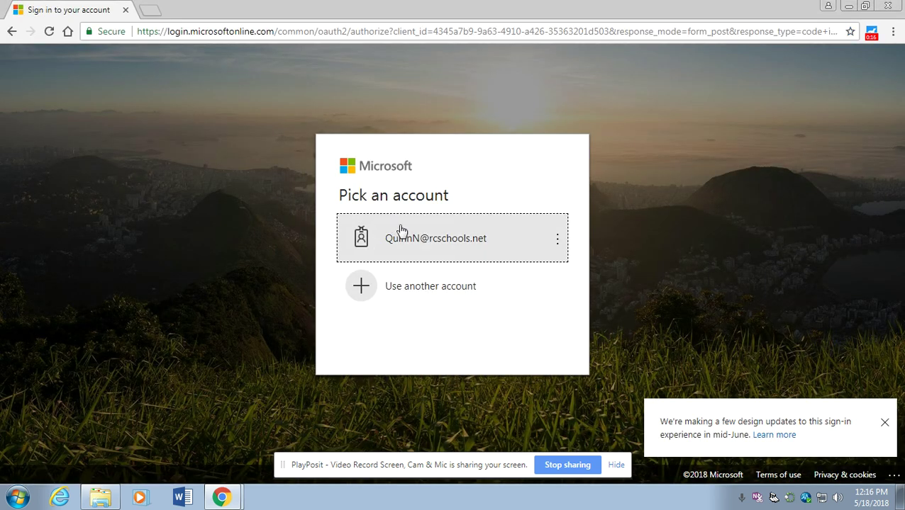
click(414, 241)
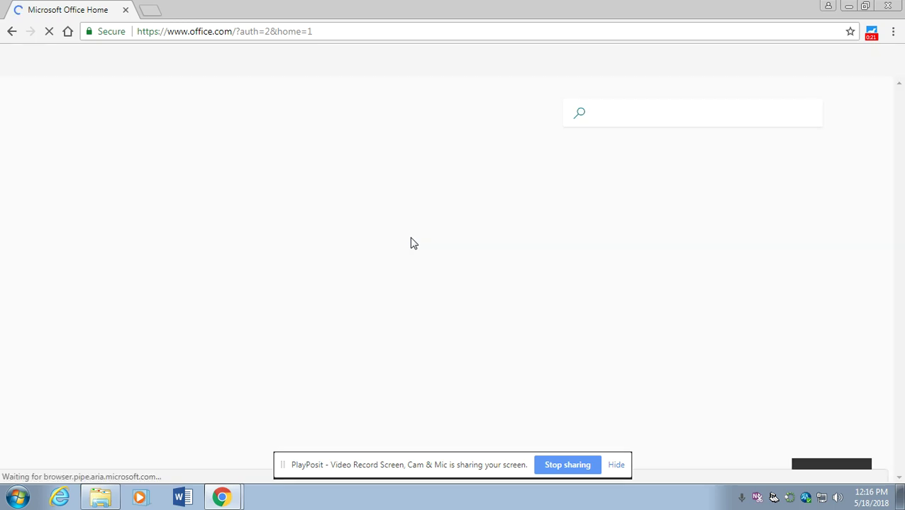
click(401, 252)
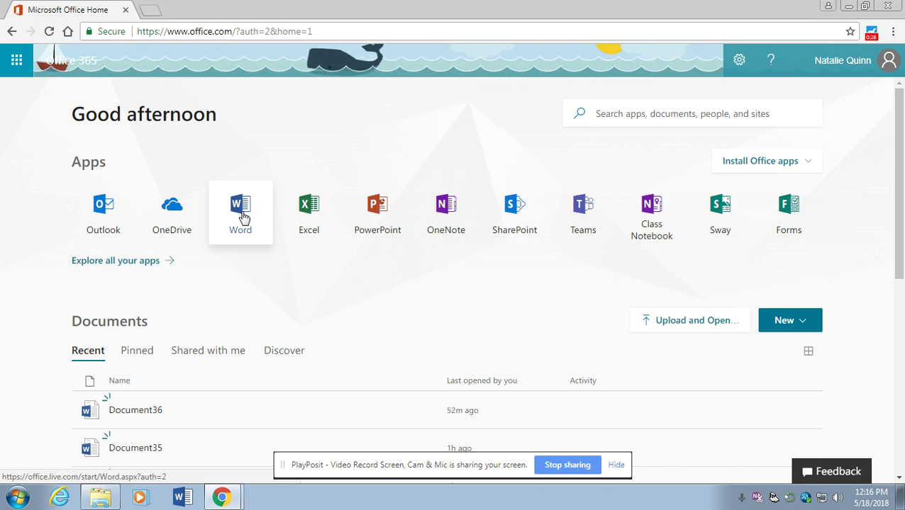
Launch Word Online from the Office home and create the blank document Document37
click(241, 213)
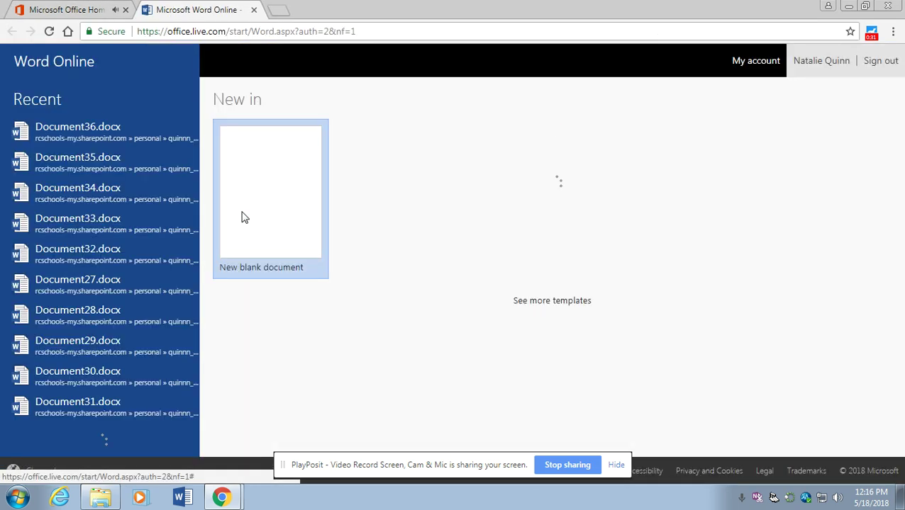
click(241, 217)
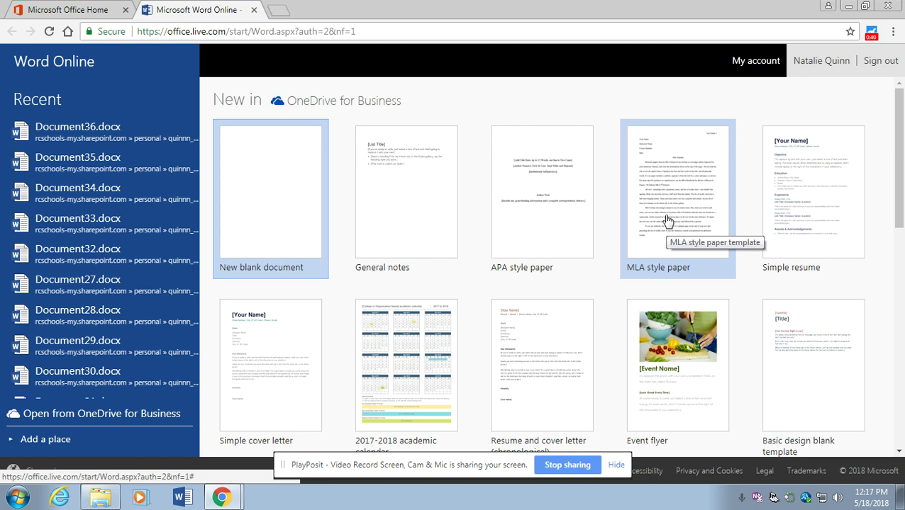
click(262, 176)
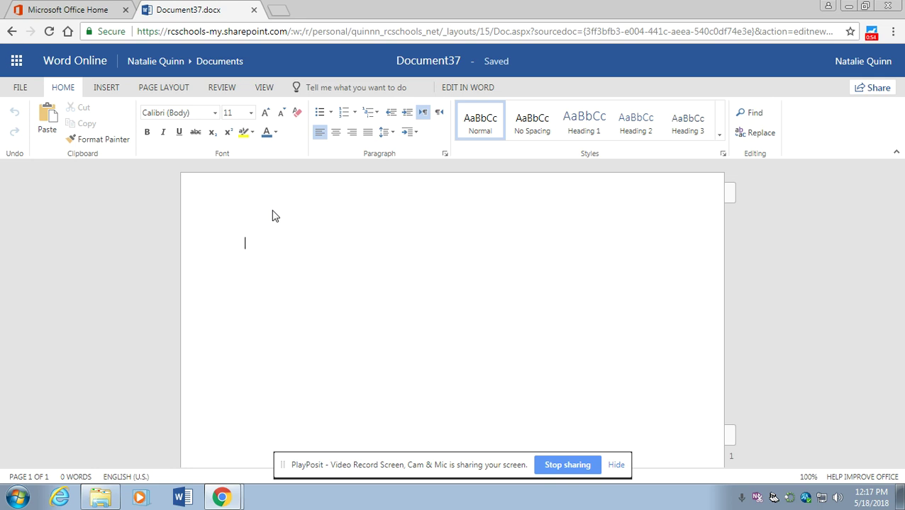
Apply the Normal preset for 1-inch margins on every side
click(178, 91)
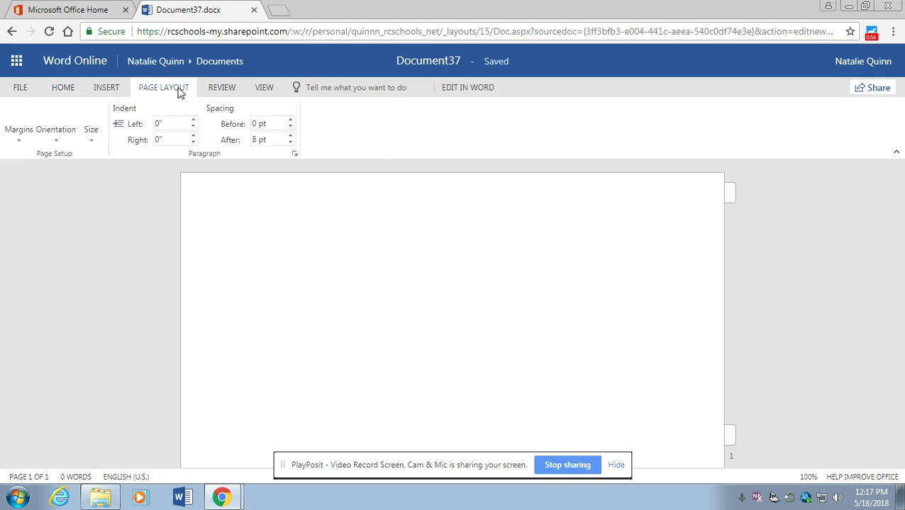
click(25, 120)
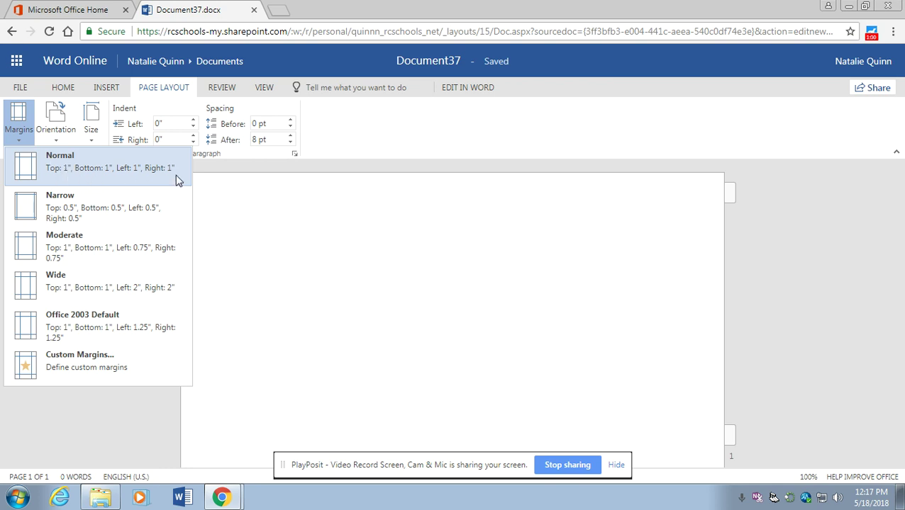
click(64, 170)
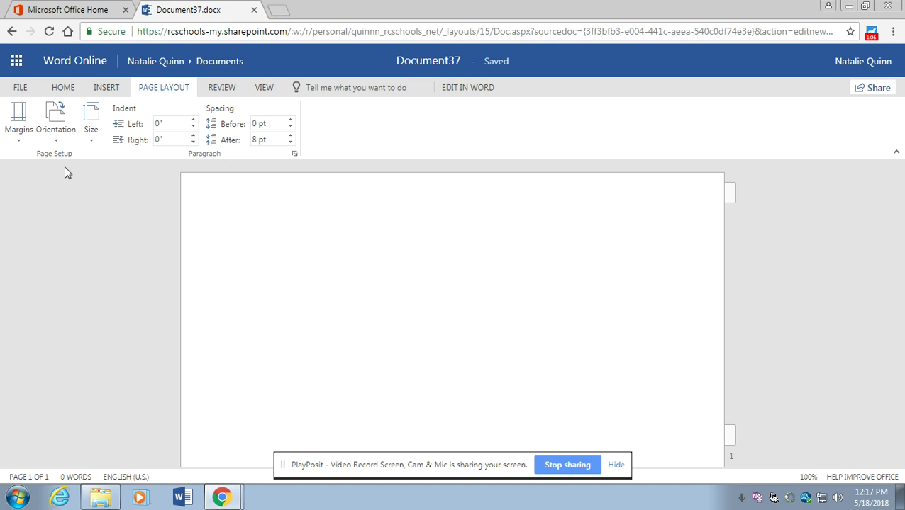
Set Spacing After to 0 pt and line spacing to Double
click(290, 144)
click(290, 144)
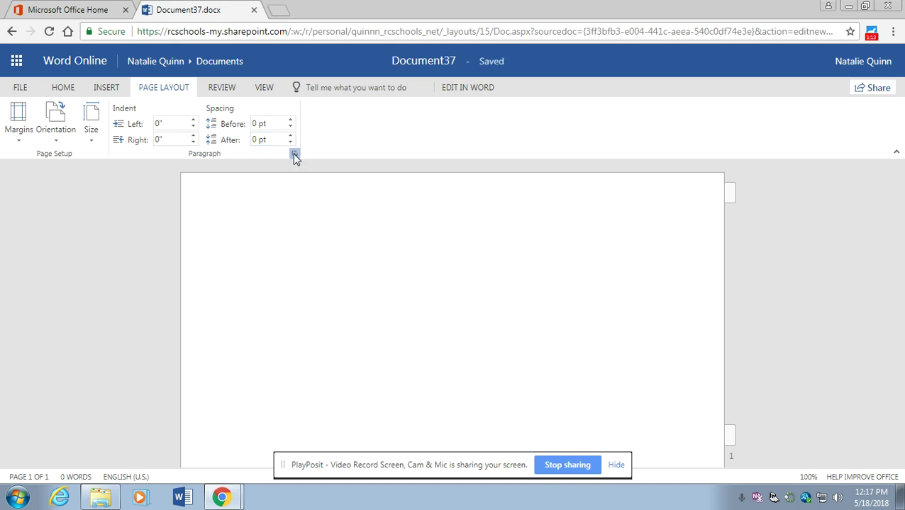
click(294, 154)
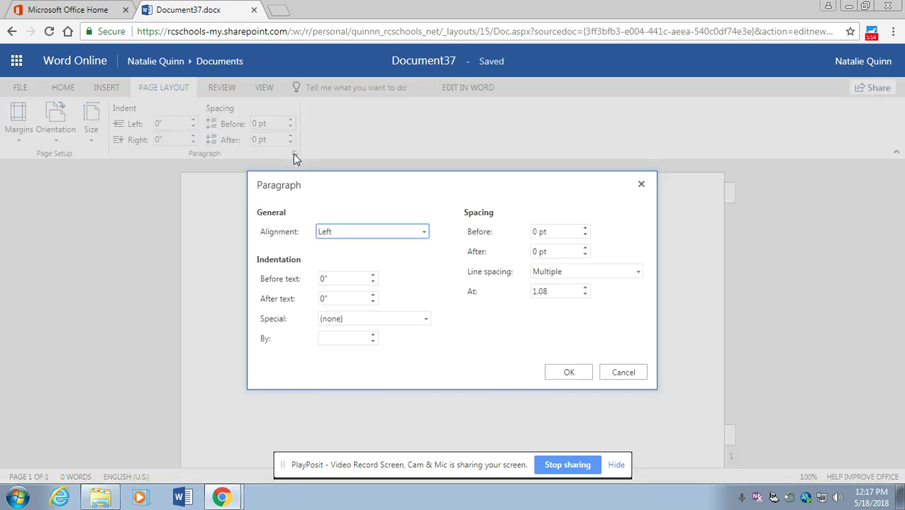
click(561, 275)
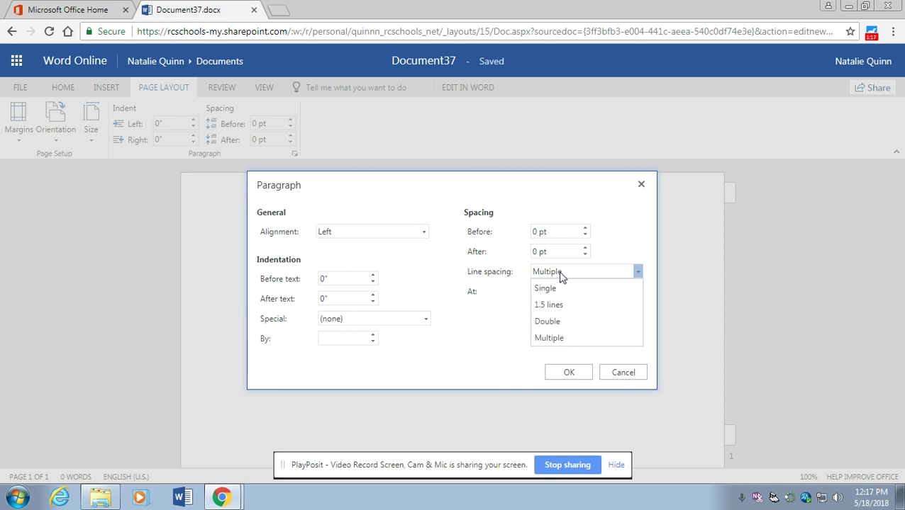
click(567, 324)
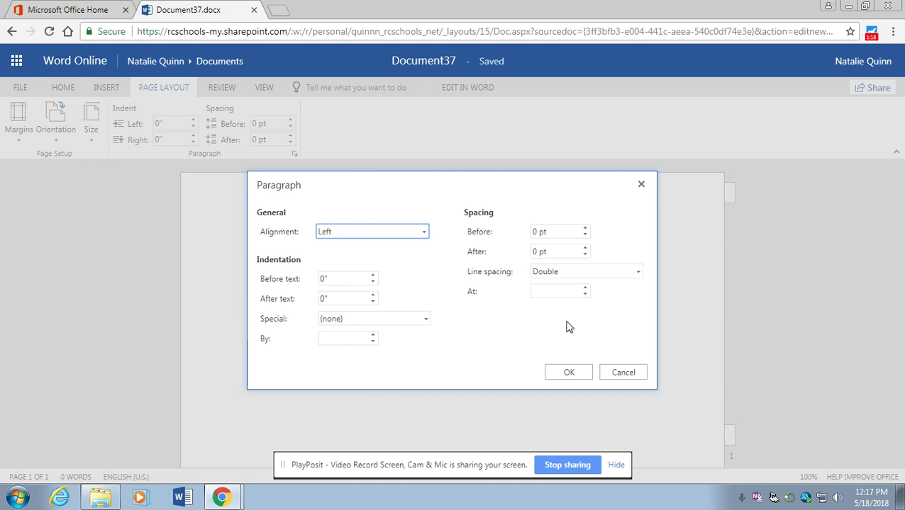
click(571, 373)
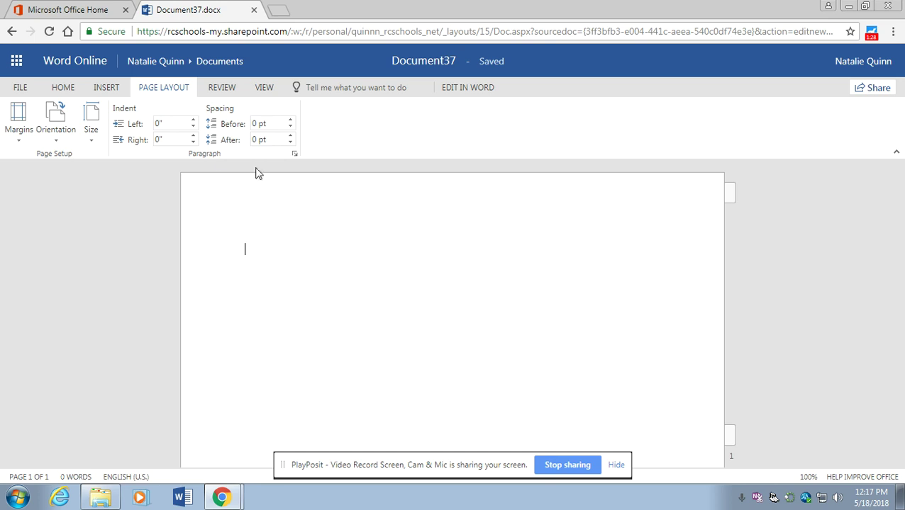
Set the document font to Arial at size 12 pt
click(70, 92)
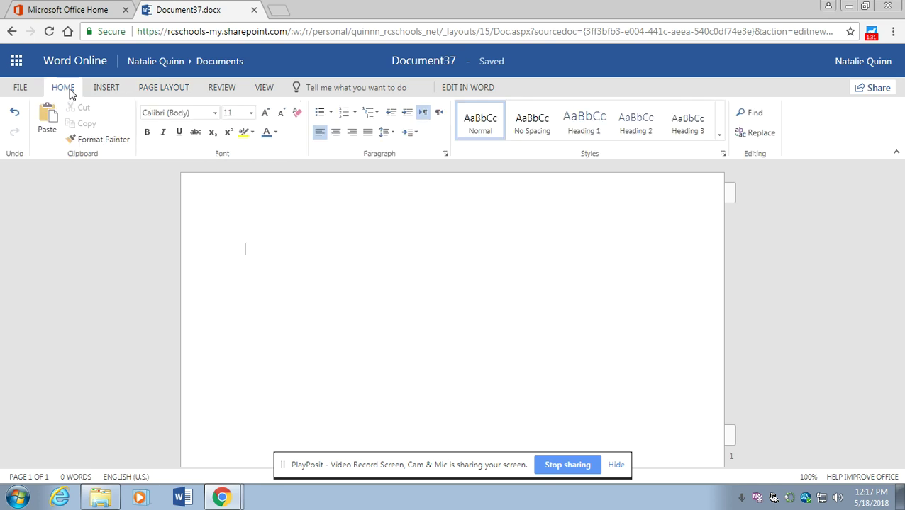
click(215, 113)
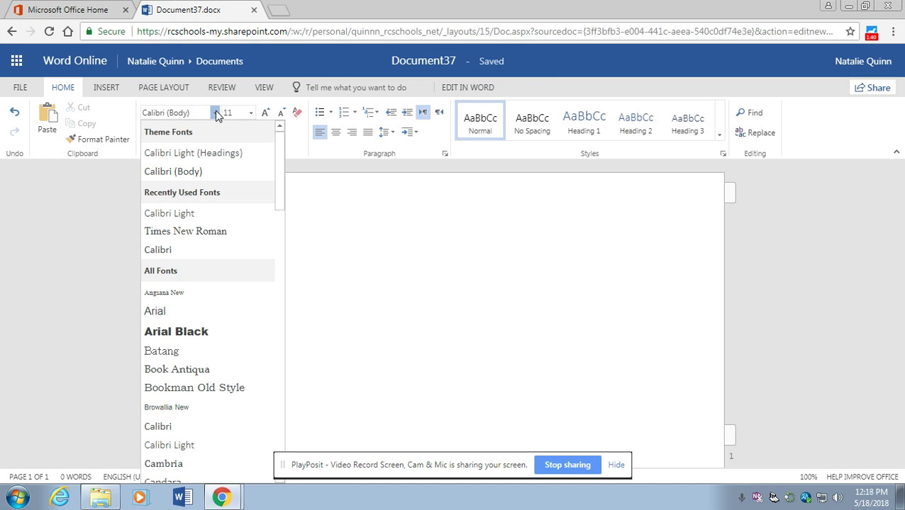
click(205, 312)
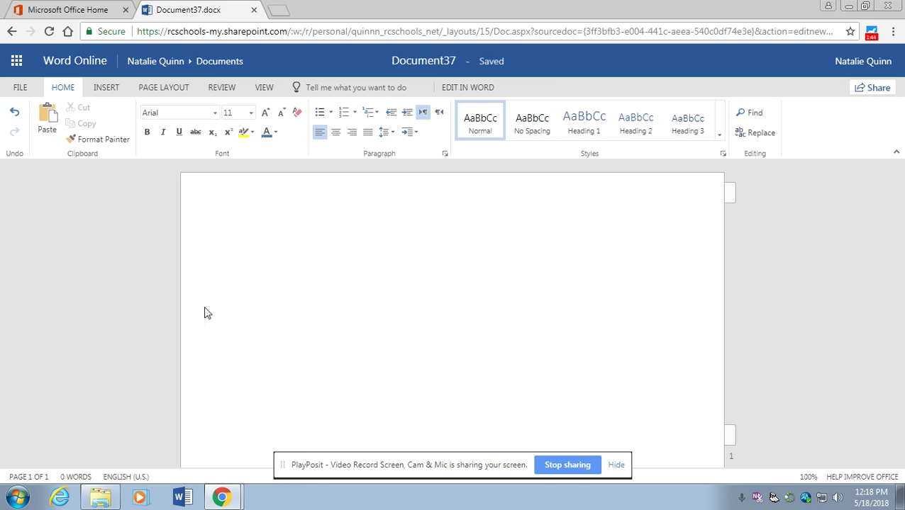
click(251, 113)
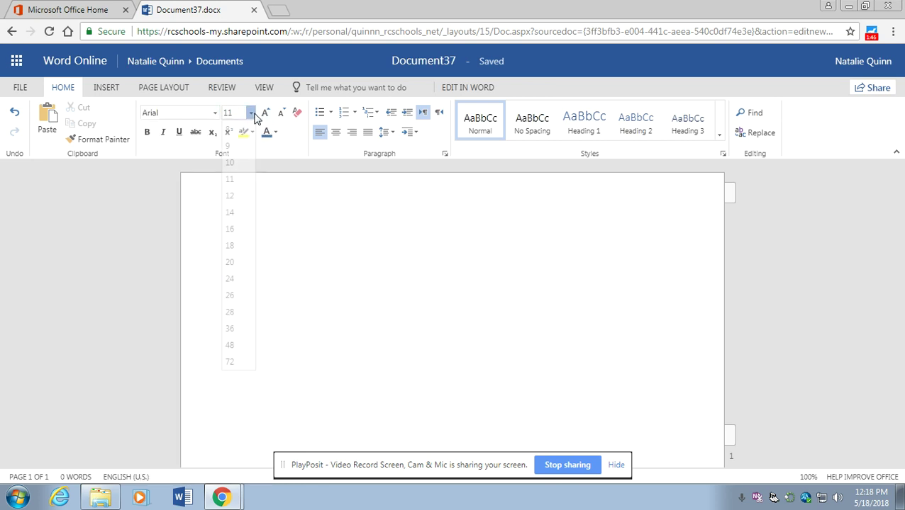
click(244, 196)
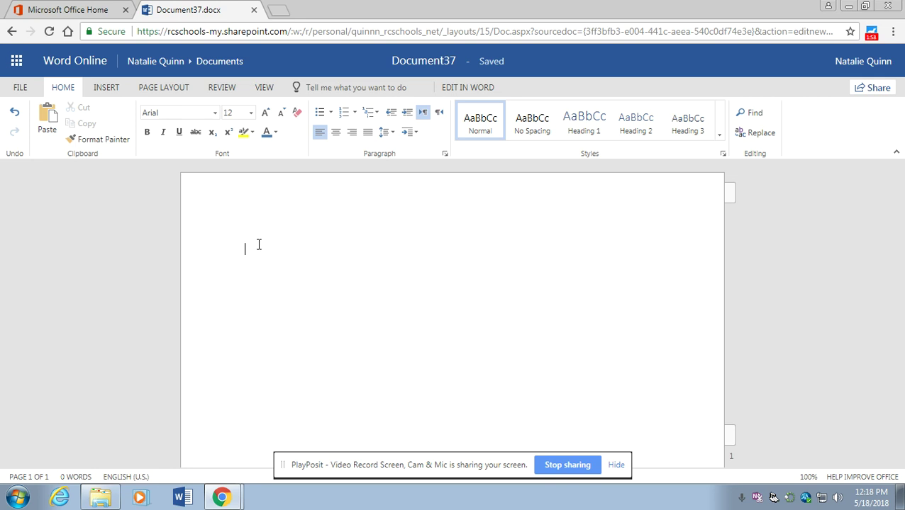
click(108, 87)
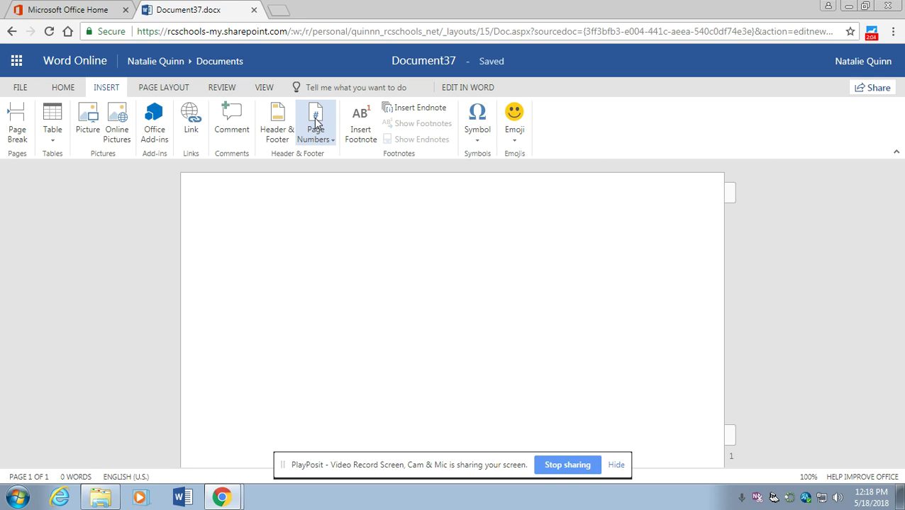
Insert a top-right header page number preceded by the author's last name, then close the header
click(317, 122)
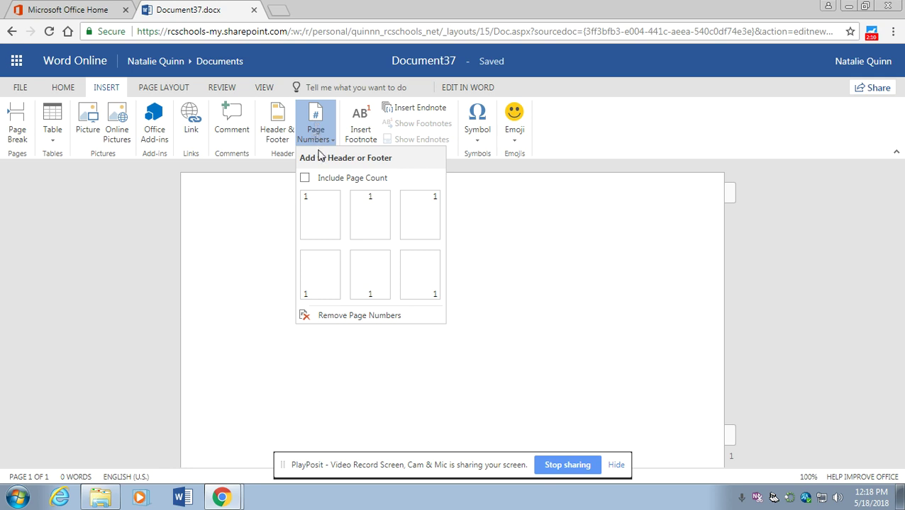
click(418, 224)
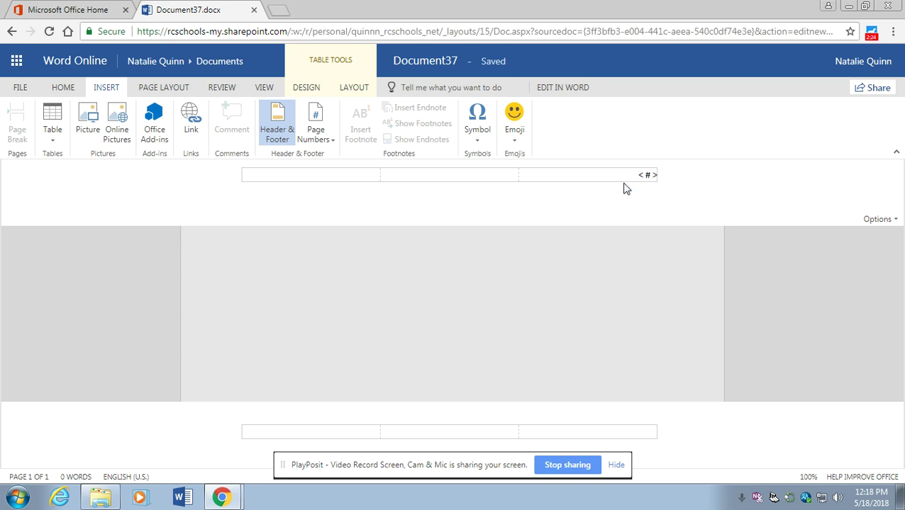
text(Jackson)
click(785, 304)
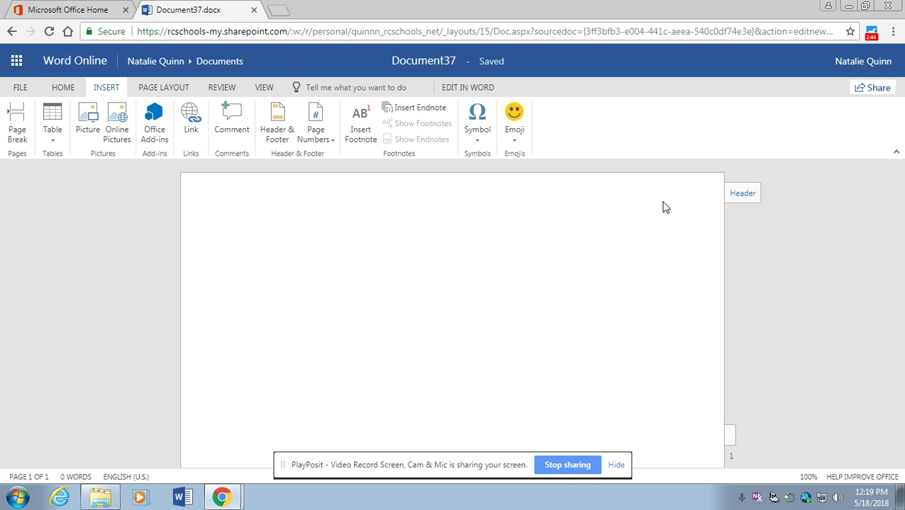
click(20, 88)
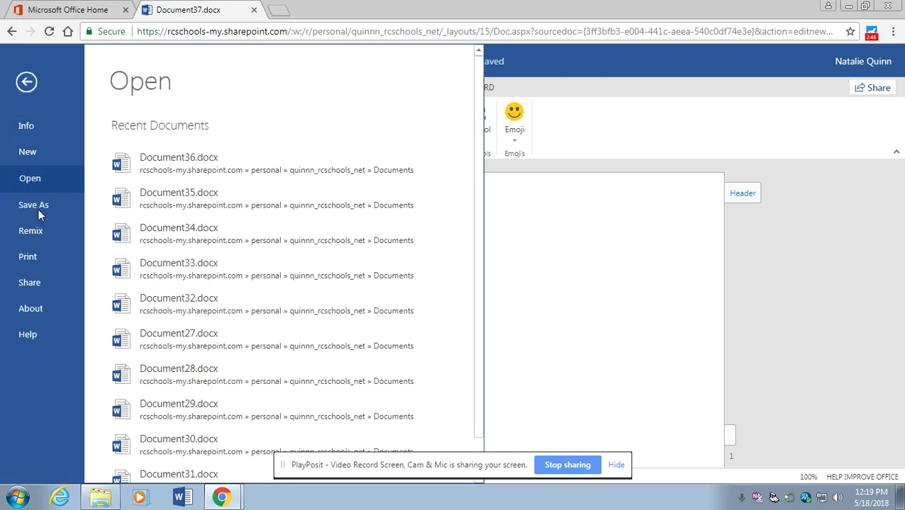
click(44, 258)
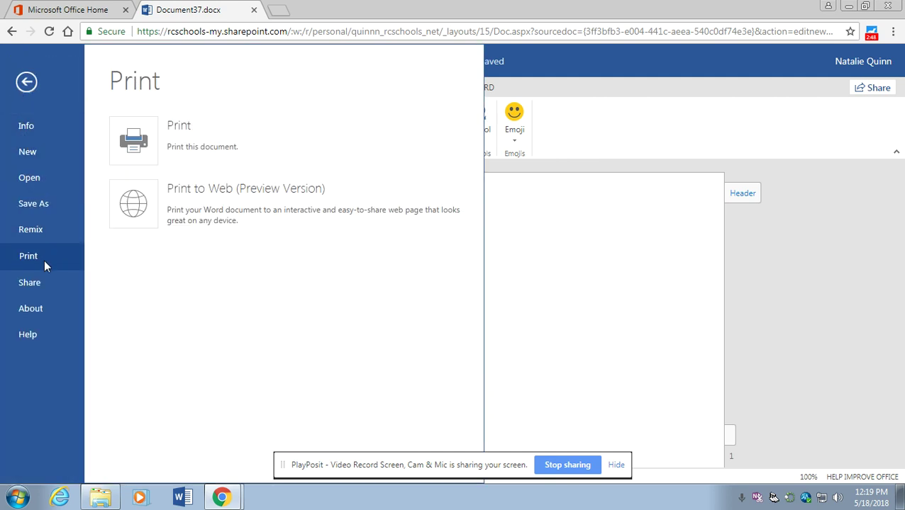
click(135, 141)
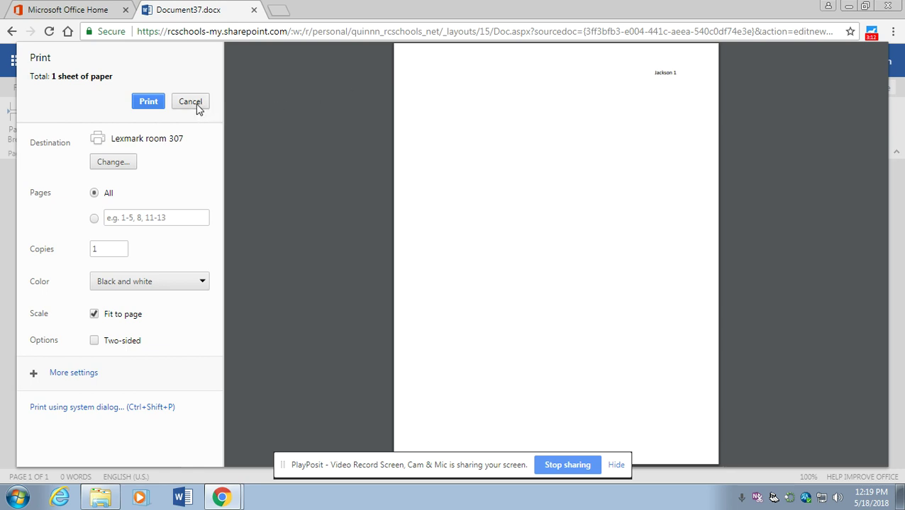
click(197, 104)
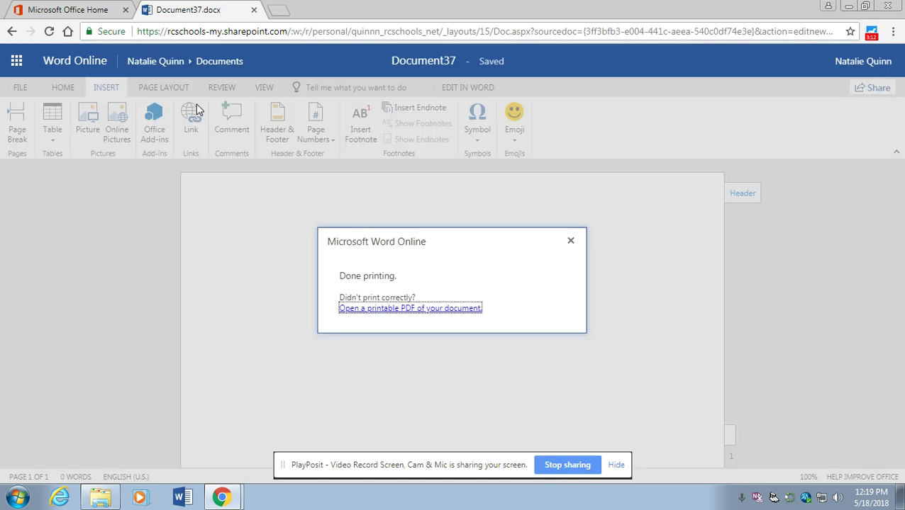
click(571, 243)
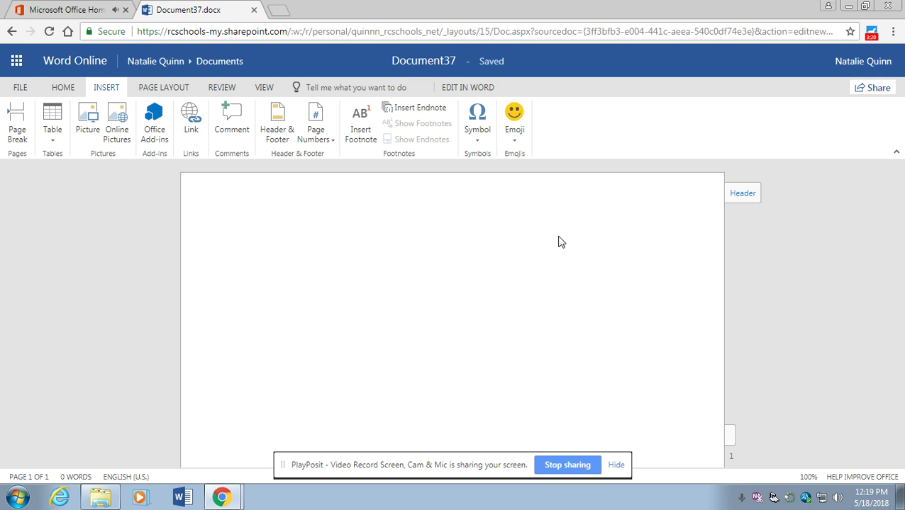
Type the placeholders Name, Professor's Name, Course Title and Date on separate lines
text(Name)
key(Return)
text(Professor')
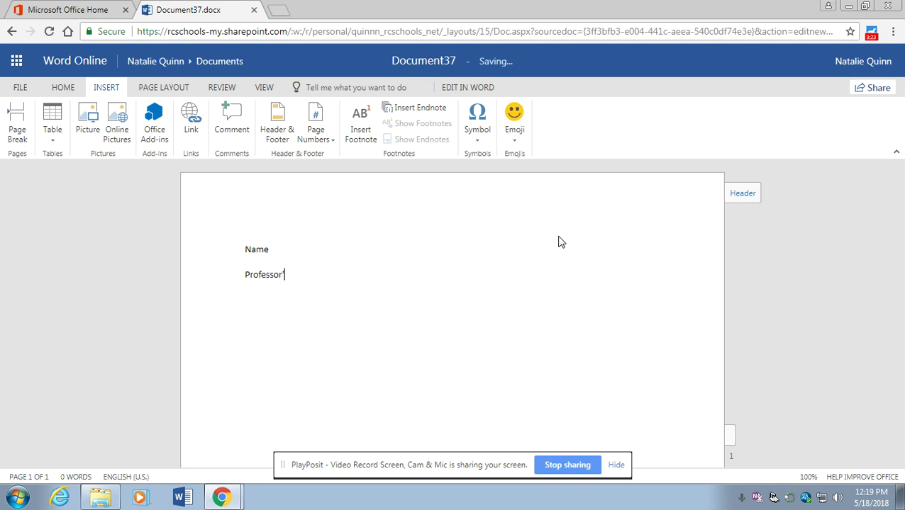
text(s Name)
key(Return)
text(Course Title )
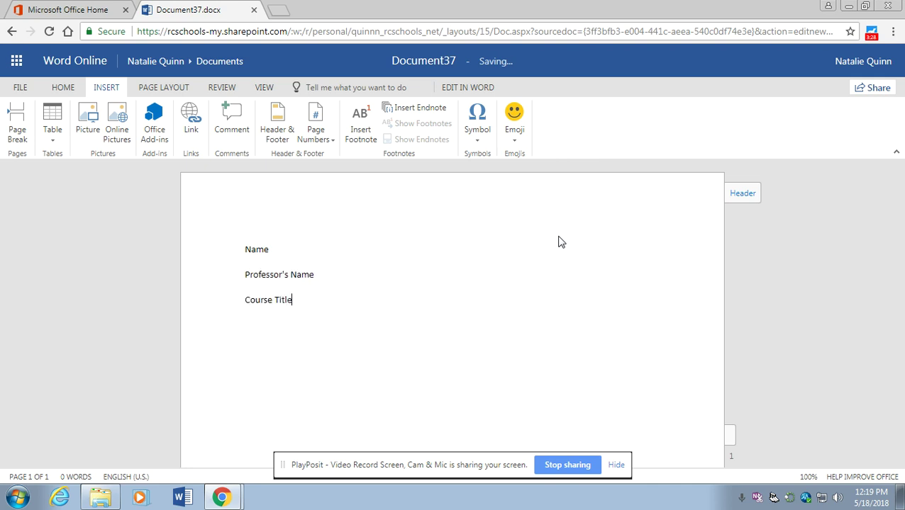
text(Date)
key(Return)
key(BackSpace)
Center a 'Title: Subtitle' line below Date and left-align the empty line under it
click(61, 90)
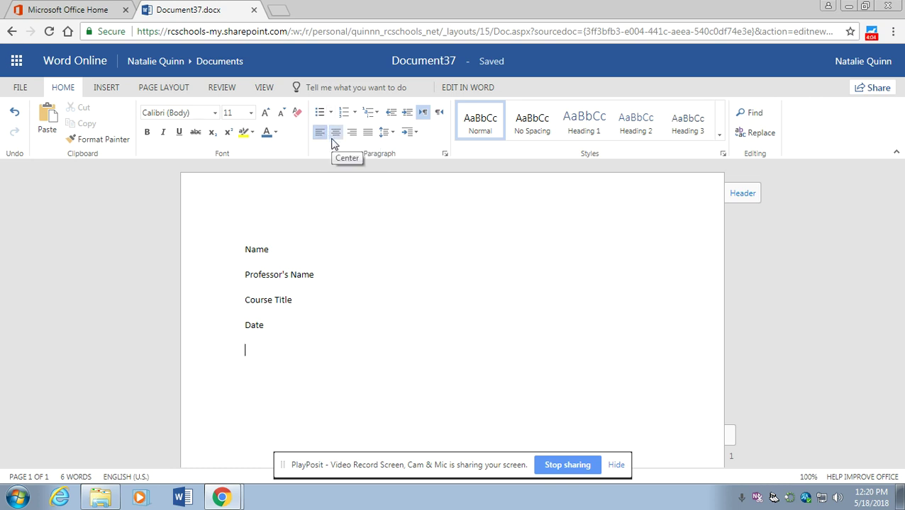
click(335, 135)
text(Title:)
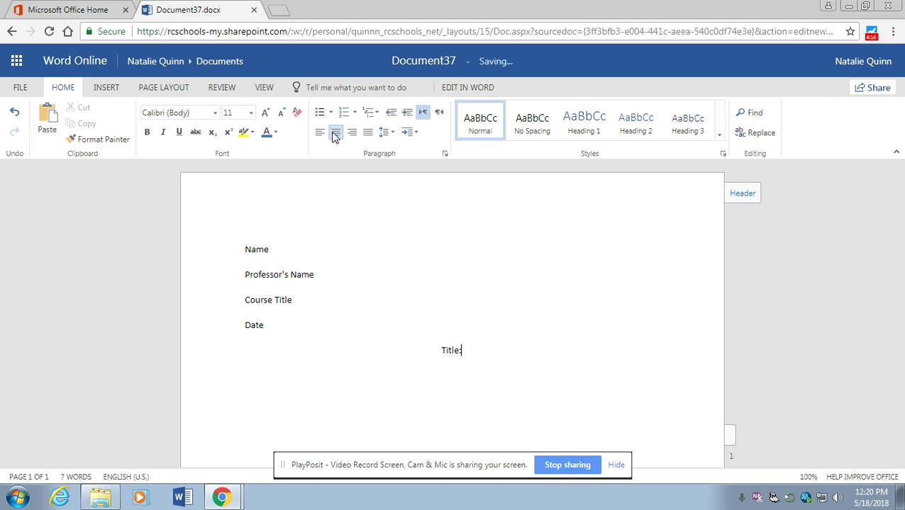
text( Subtitle)
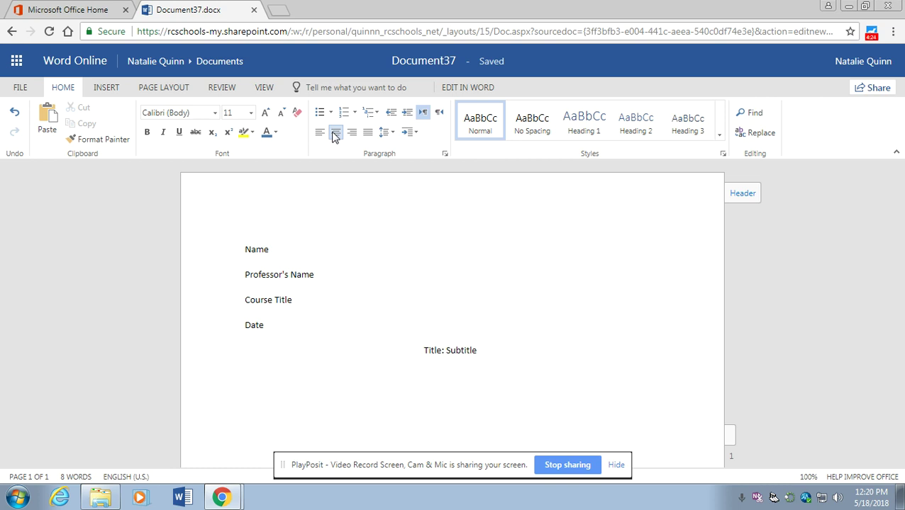
key(Return)
click(321, 133)
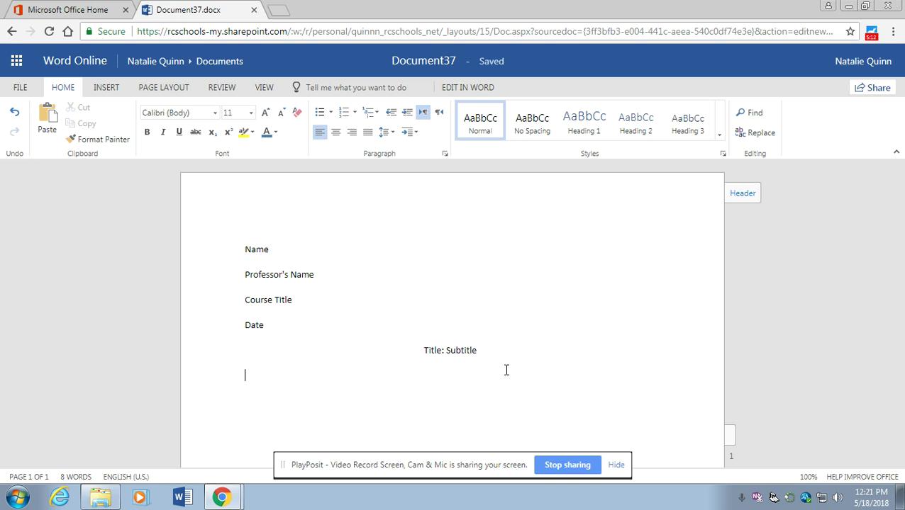
Select the four heading lines and the title line
drag(491, 366, 191, 234)
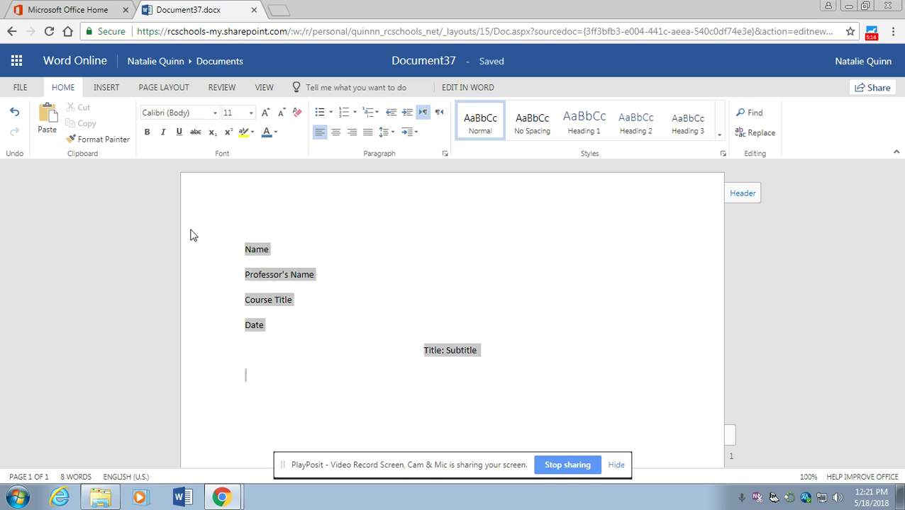
Change the selected heading and title text to Arial, size 12
click(214, 113)
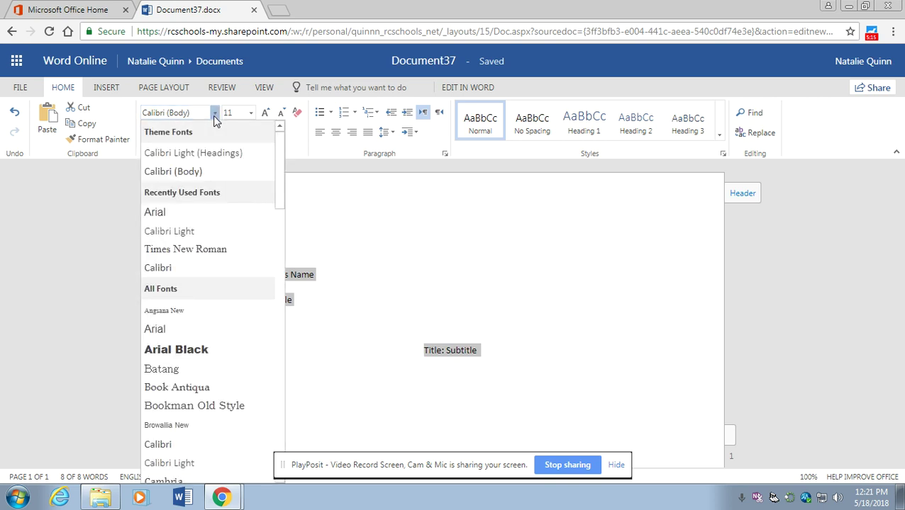
click(202, 221)
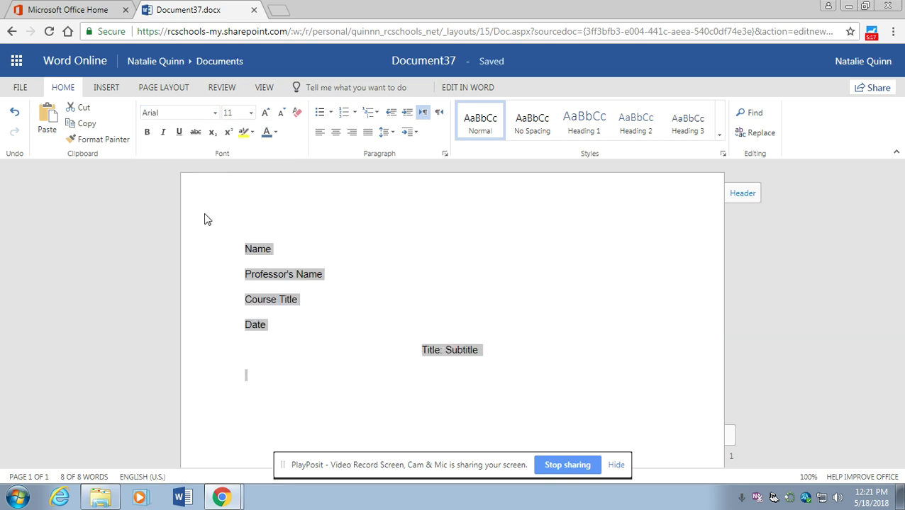
click(251, 113)
click(247, 204)
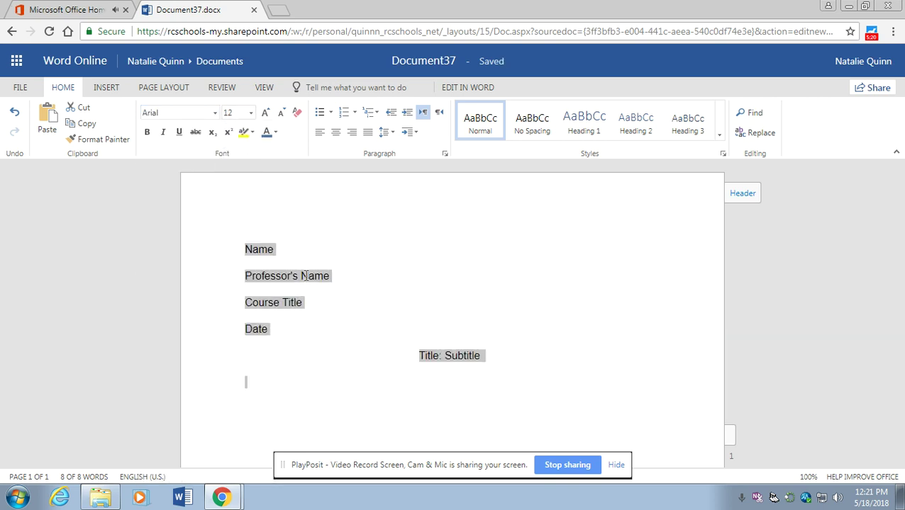
click(365, 367)
Select the heading placeholder lines from Name through Date
click(490, 348)
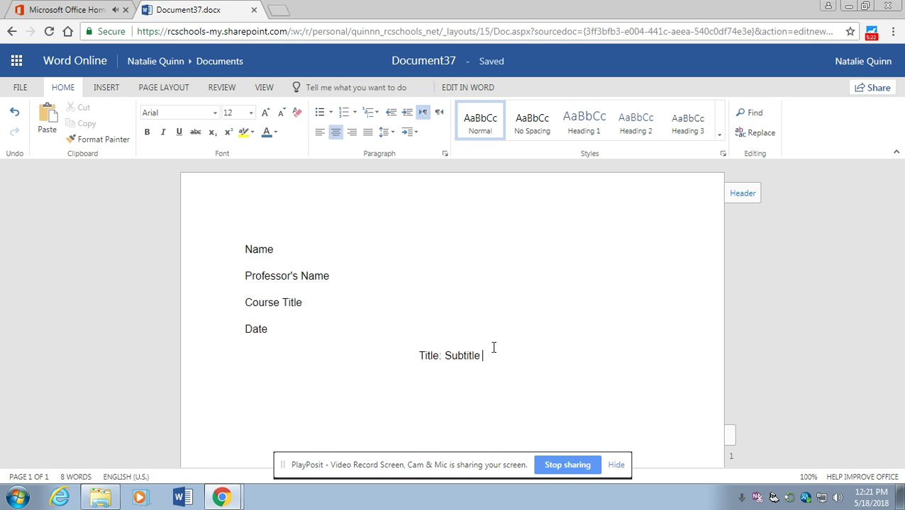
double_click(258, 249)
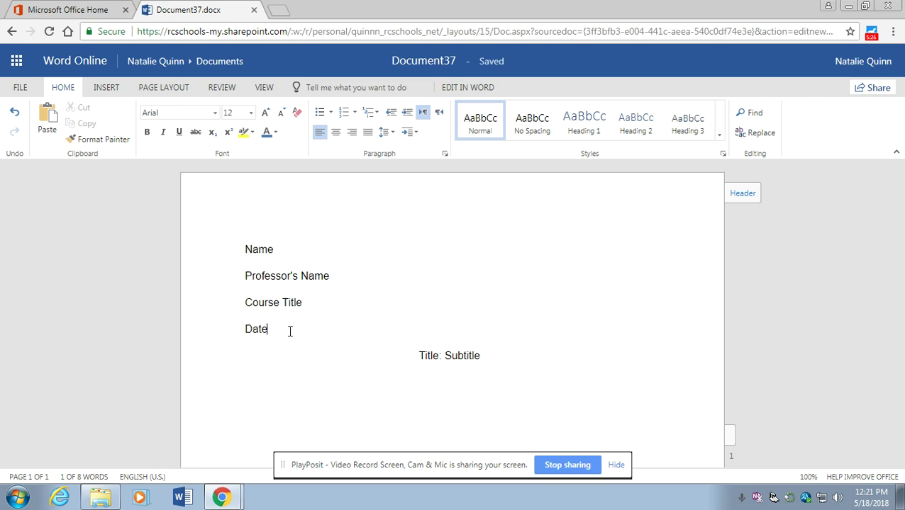
drag(288, 329, 236, 245)
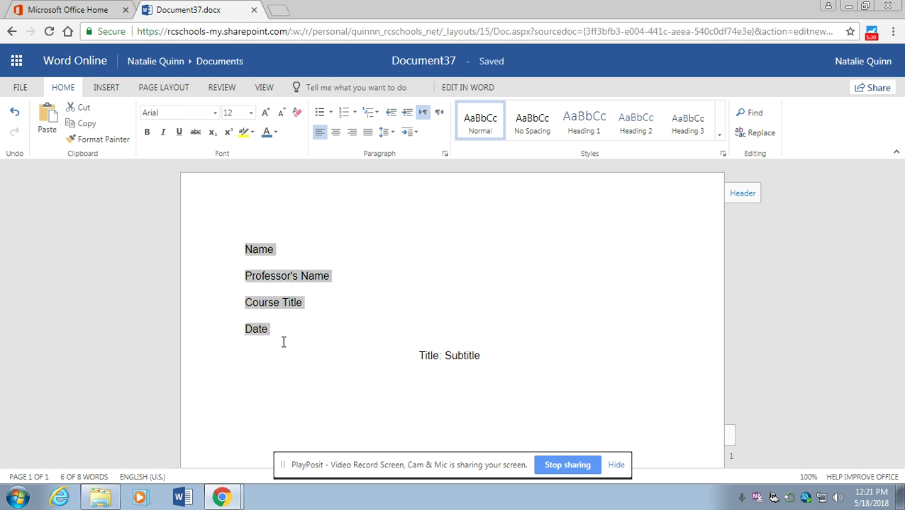
Replace the Name and Professor's Name placeholders with the student's and professor's names
click(269, 249)
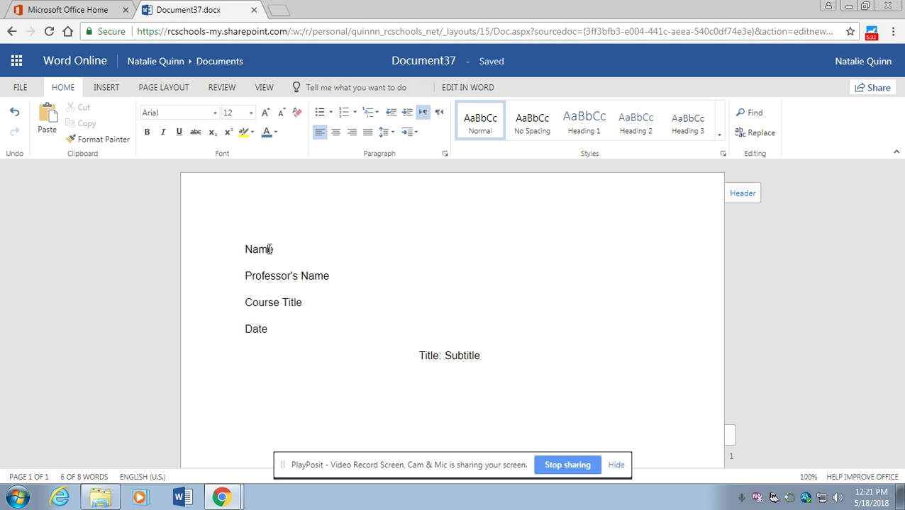
double_click(269, 249)
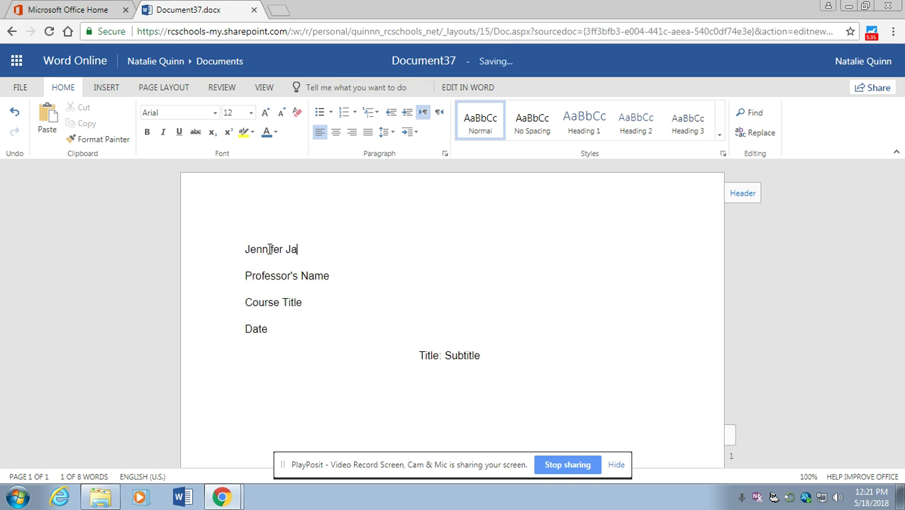
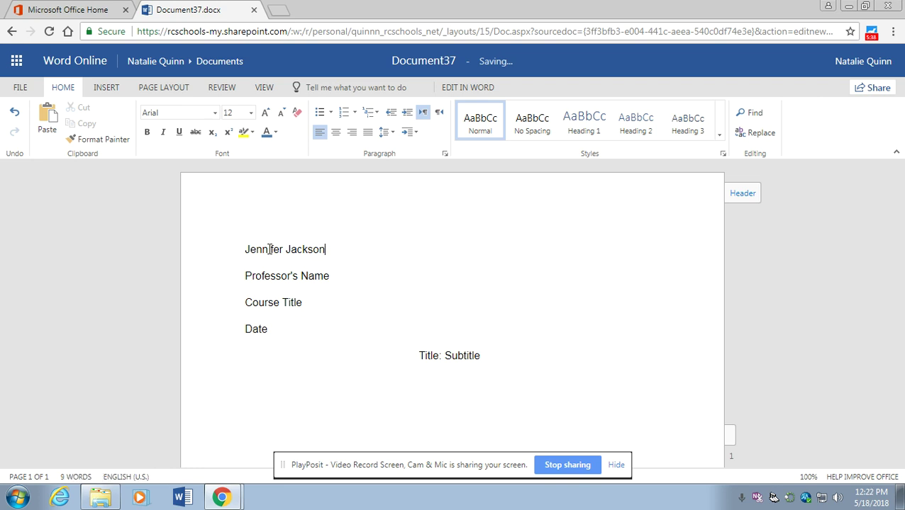
click(219, 275)
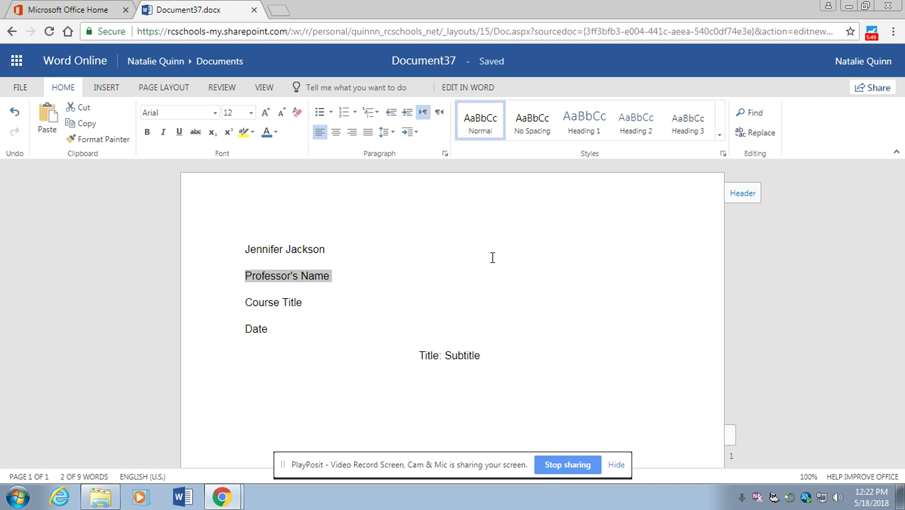
text(Professo)
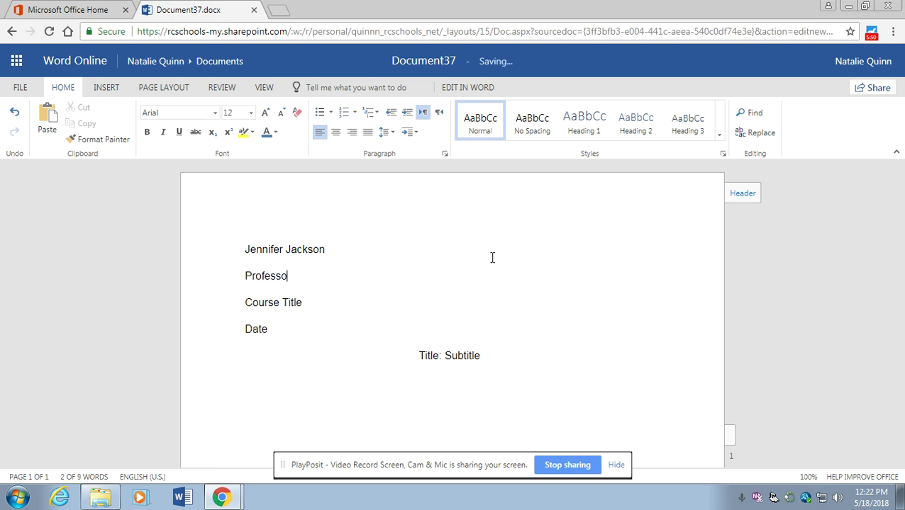
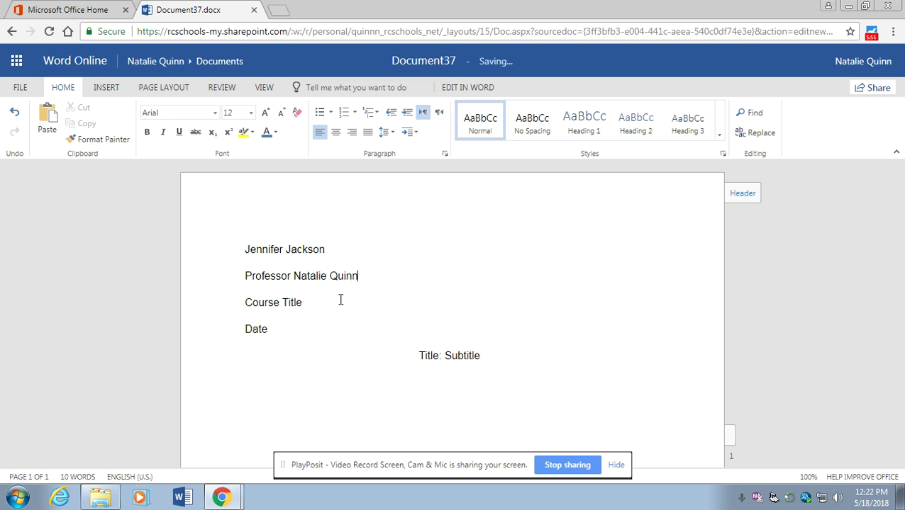
Replace Course Title with 'English 101 - Composition' and Date with '10 October 2018'
click(219, 305)
text(English IV)
key(BackSpace)
key(BackSpace)
text(101 - Composition)
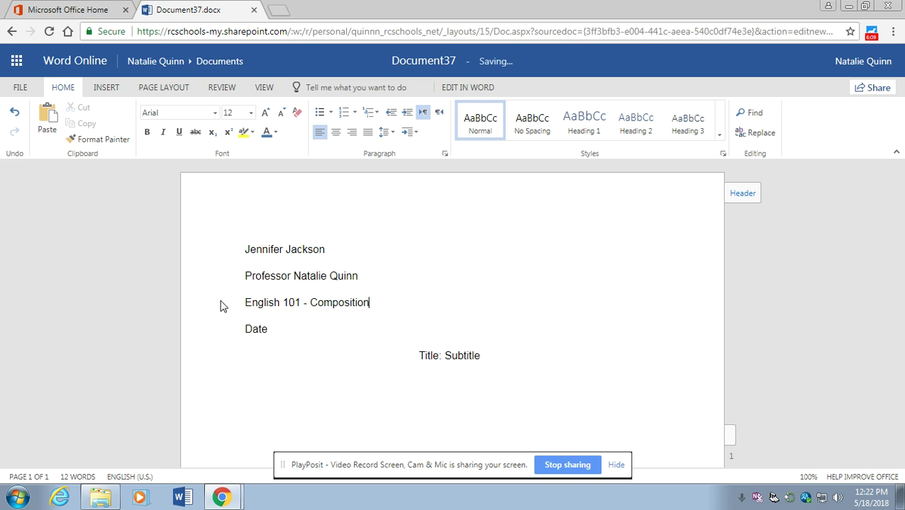
click(276, 333)
key(BackSpace)
key(BackSpace)
key(BackSpace)
key(BackSpace)
text(10 October 2018)
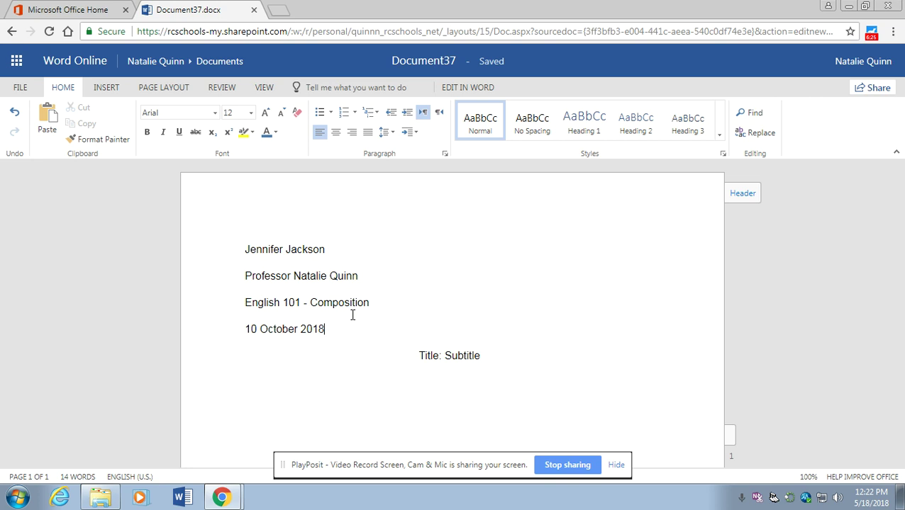
Replace the Title and Subtitle placeholders with 'William Shakespeare: All the World is a Stage'
double_click(427, 355)
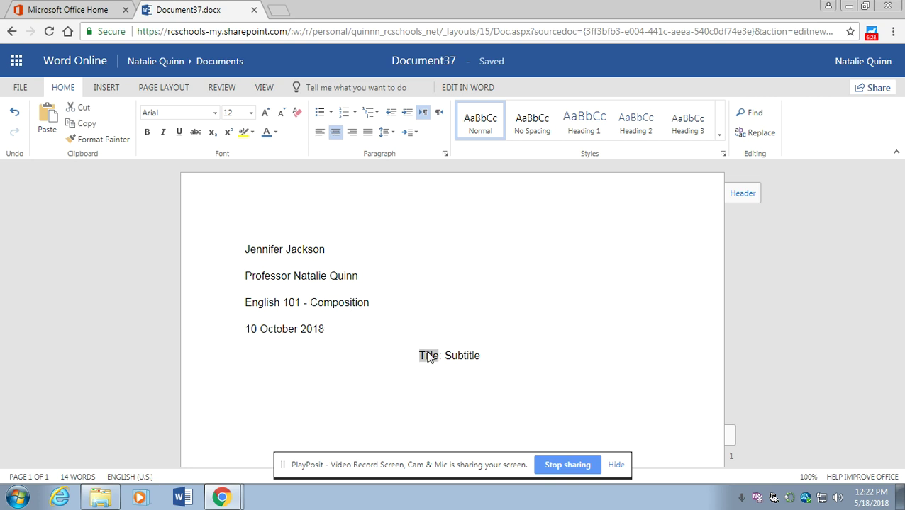
text(Topic)
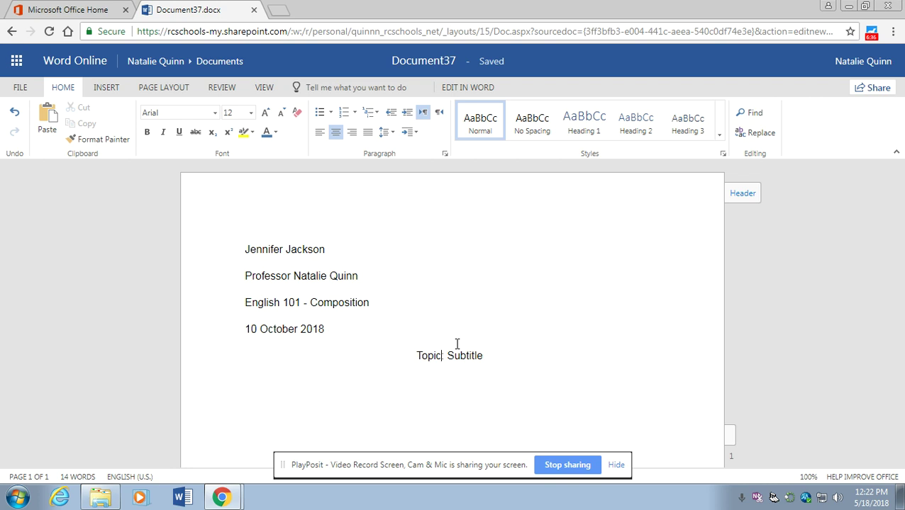
key(BackSpace)
key(BackSpace)
key(BackSpace)
key(BackSpace)
key(BackSpace)
text(Wi)
text(m Shakespeare:)
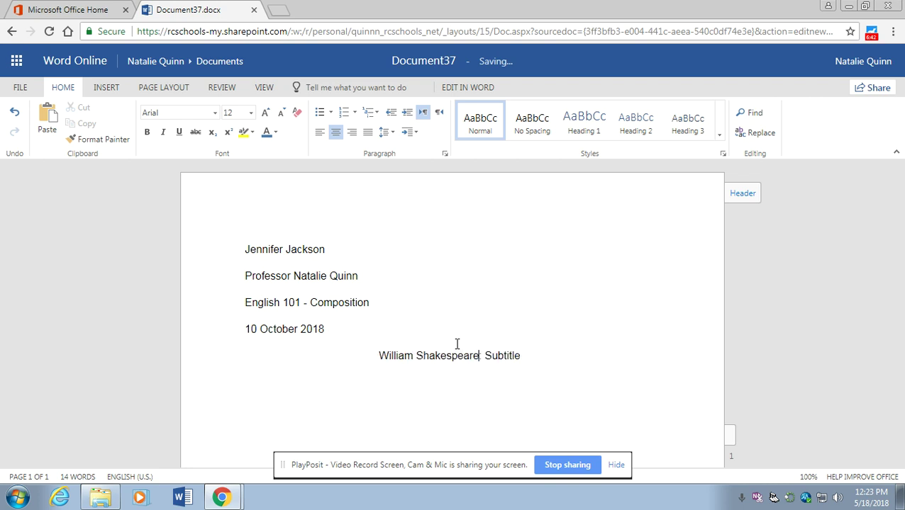
key(End)
key(BackSpace)
key(BackSpace)
key(BackSpace)
key(BackSpace)
key(BackSpace)
key(BackSpace)
key(BackSpace)
key(BackSpace)
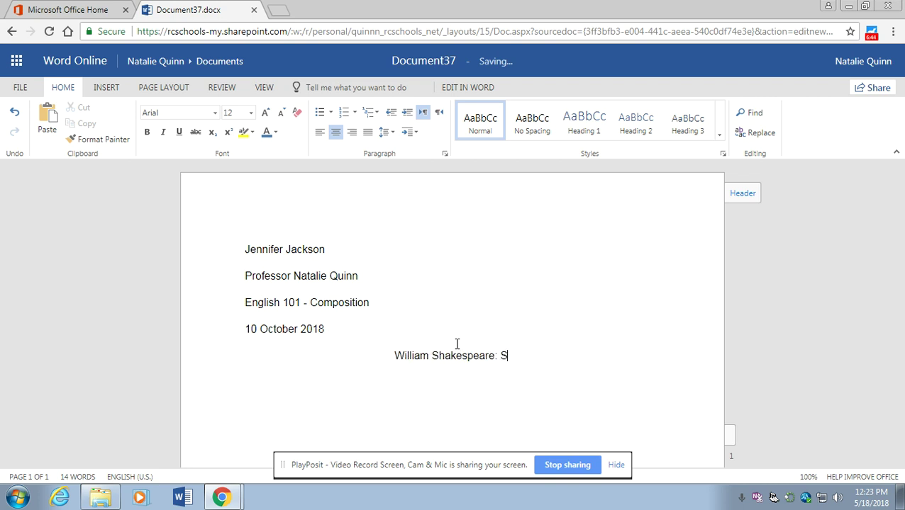
text(All the Wo)
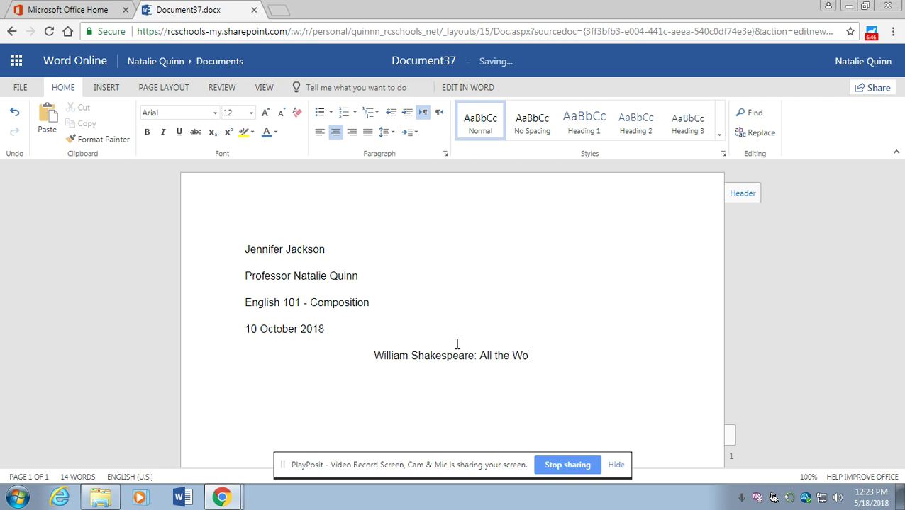
text(rld is a Stage)
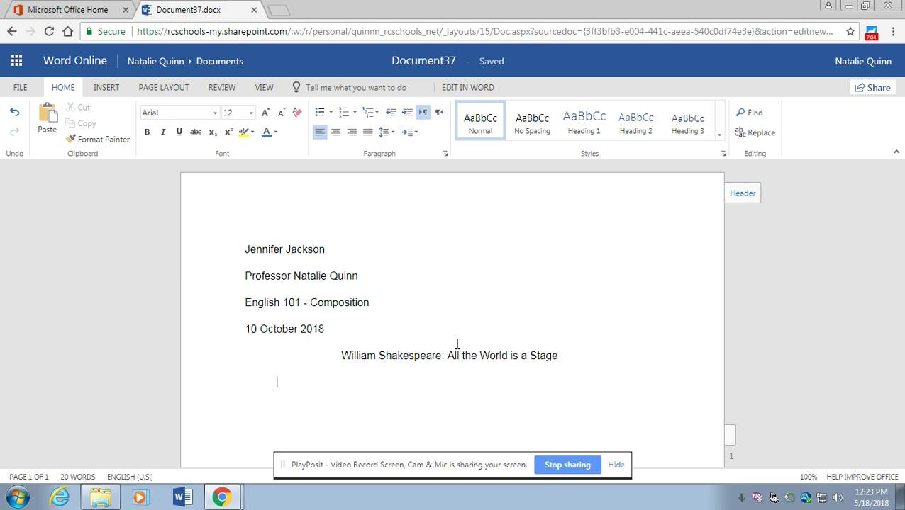
Type 'William Shakespeare was one awesome dude. His plays rocked.' on the indented line, then select the title line
text(William Shak)
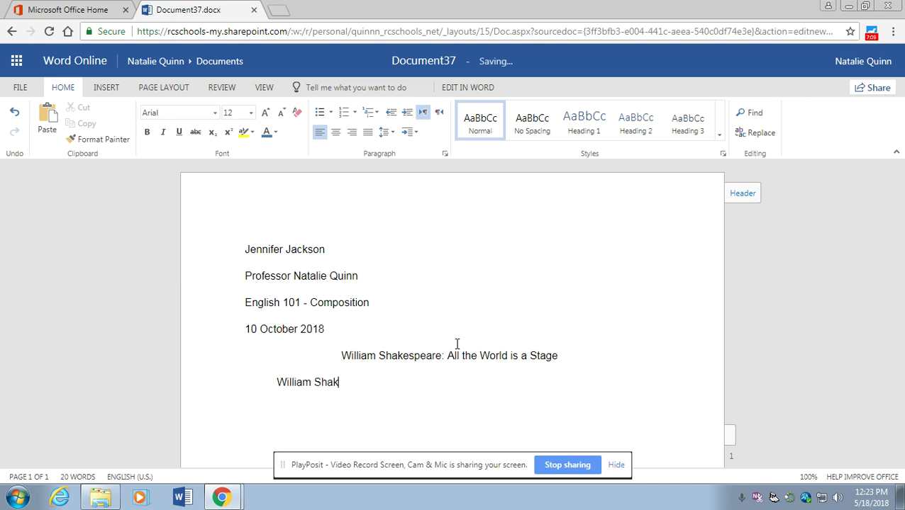
text(espeare wa)
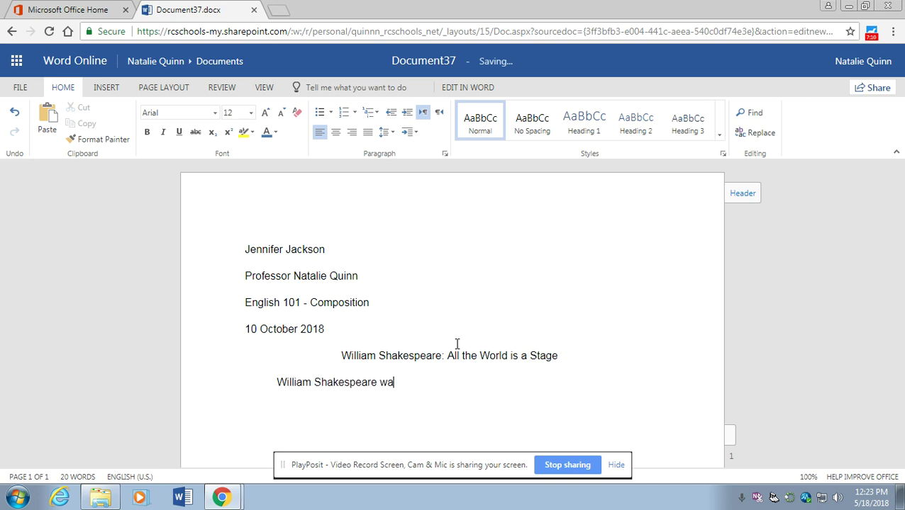
text(s one awesome dud)
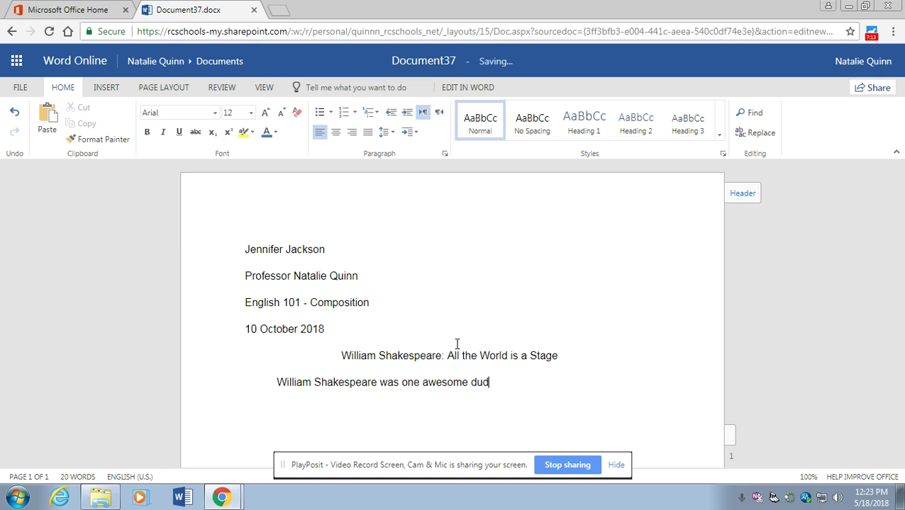
text(e.  His plays rocked.)
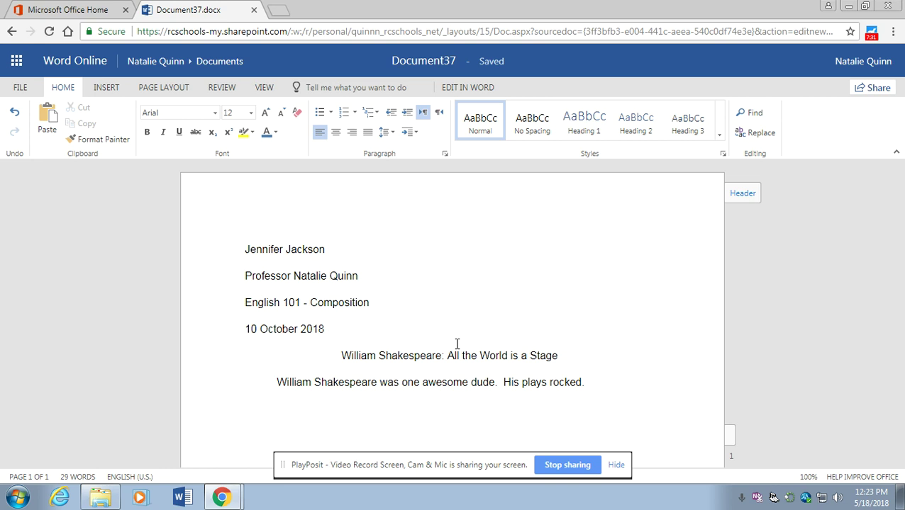
drag(579, 355, 340, 358)
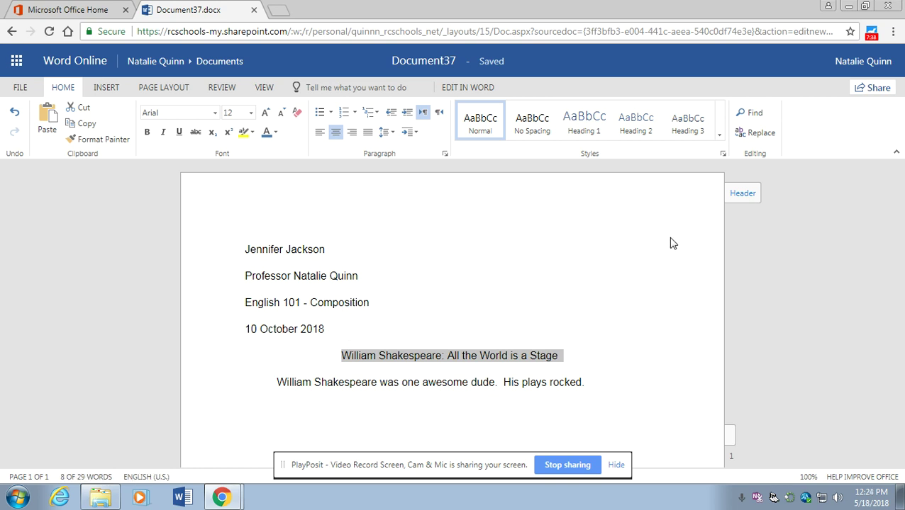
click(614, 300)
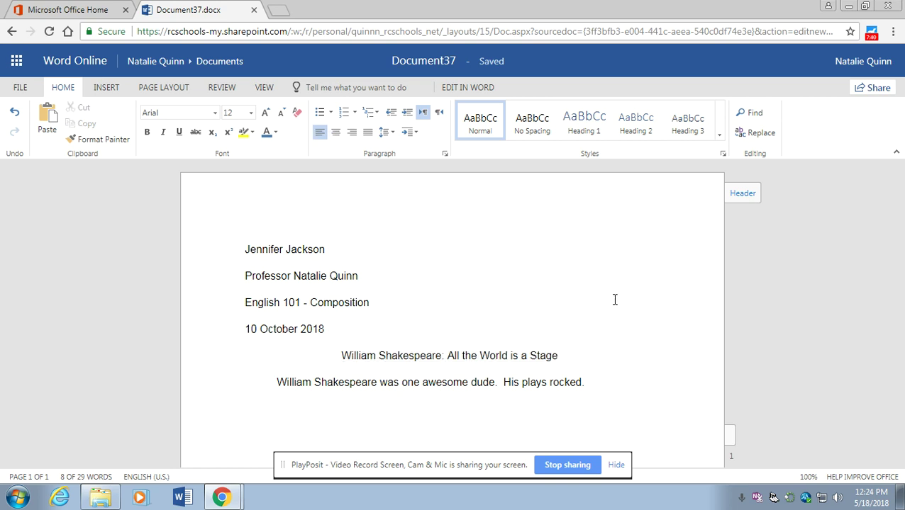